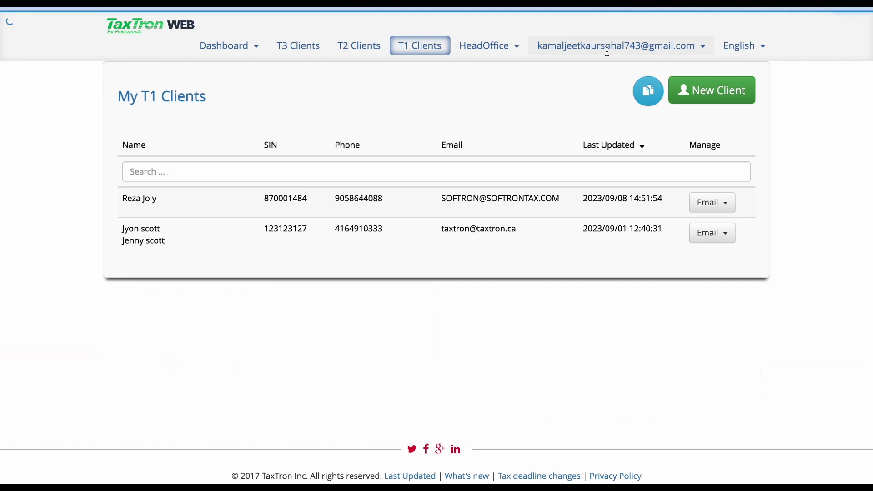
# Open the Print Formats section of the profile's Customize settings.
pyautogui.click(612, 44)
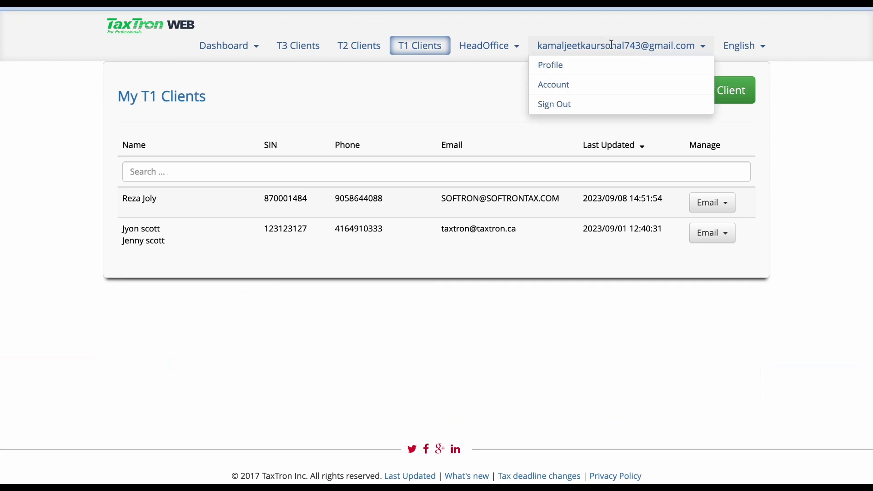
pyautogui.click(561, 72)
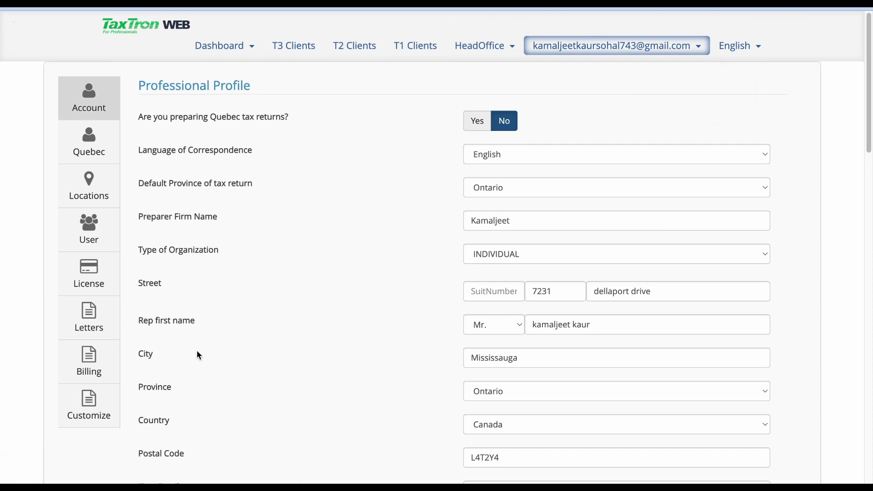
pyautogui.click(100, 419)
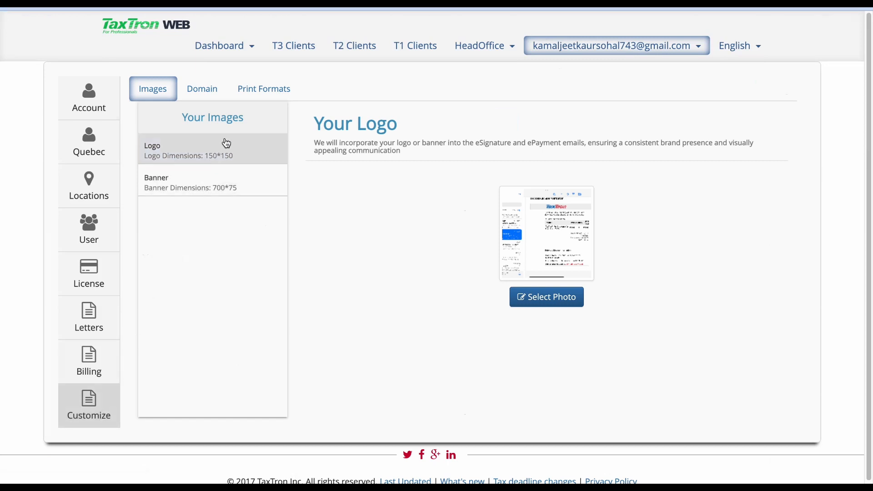
pyautogui.click(257, 101)
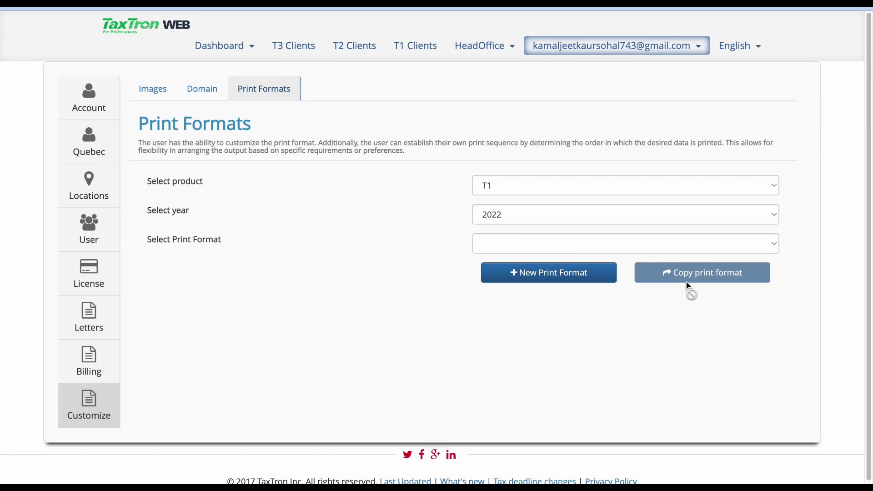
# Copy the T1 2022 Client copy print format and save it under the name my client copy.
pyautogui.click(670, 242)
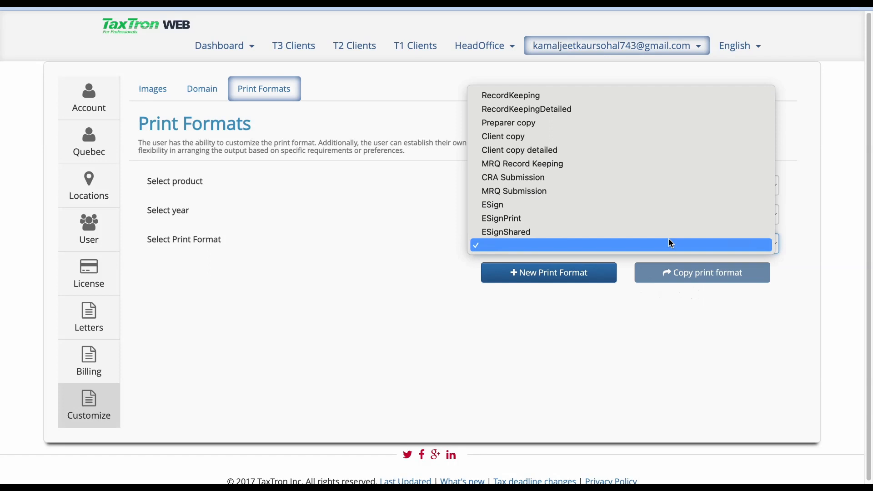
pyautogui.click(651, 142)
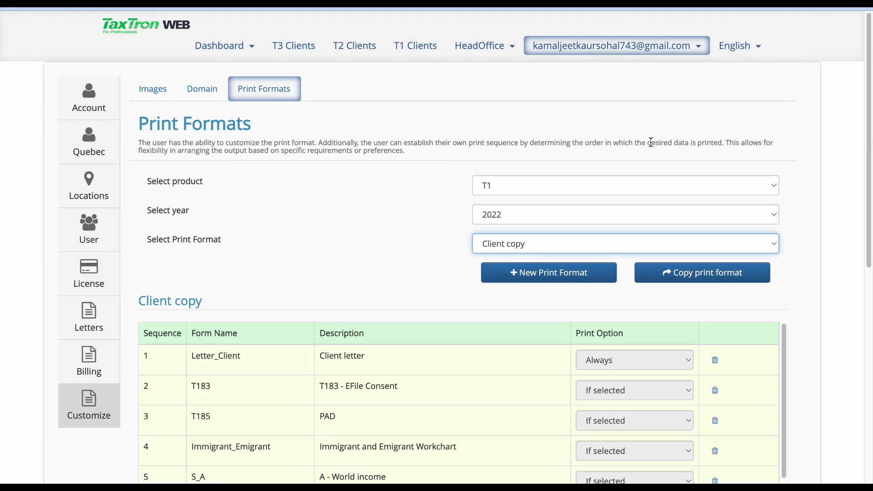
pyautogui.click(692, 275)
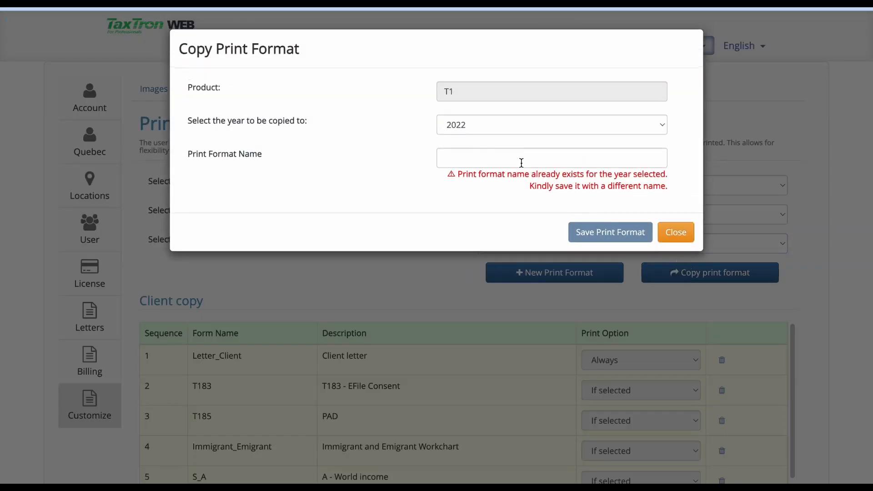
pyautogui.click(519, 155)
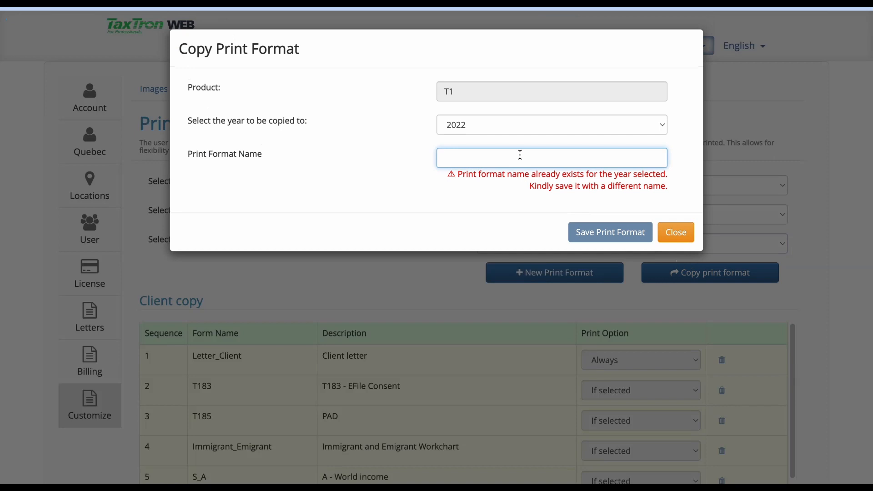
pyautogui.write('my ')
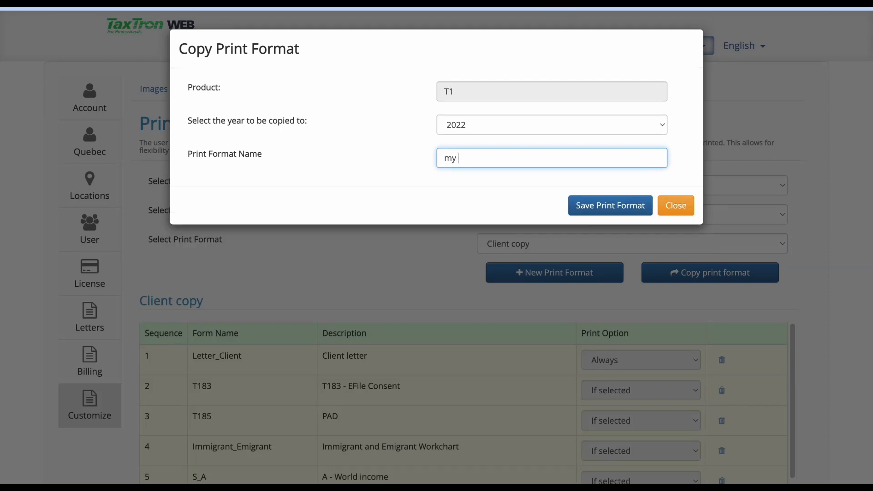
pyautogui.write('client copy')
pyautogui.click(602, 207)
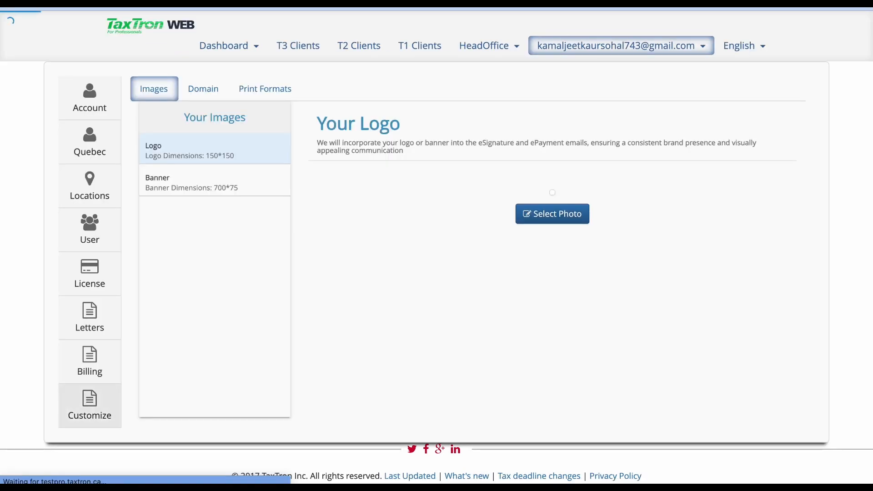
# Open the my client copy format and add the Bill form with print option Always.
pyautogui.click(255, 91)
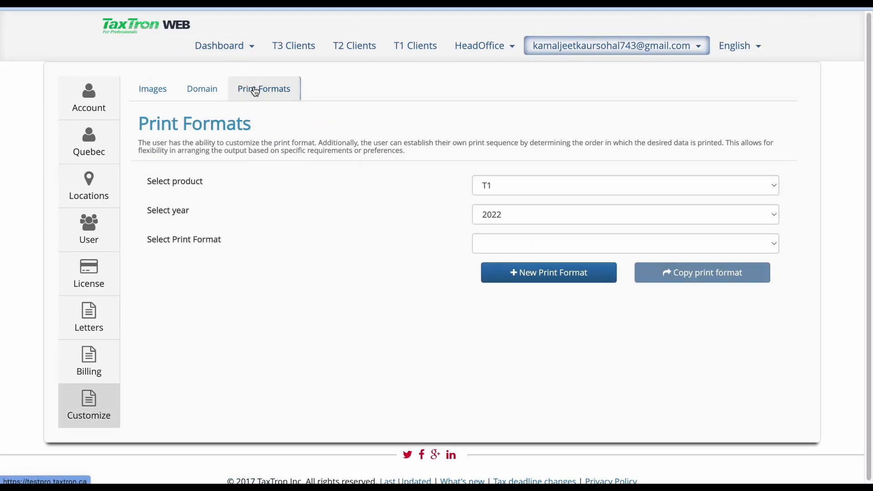
pyautogui.click(568, 247)
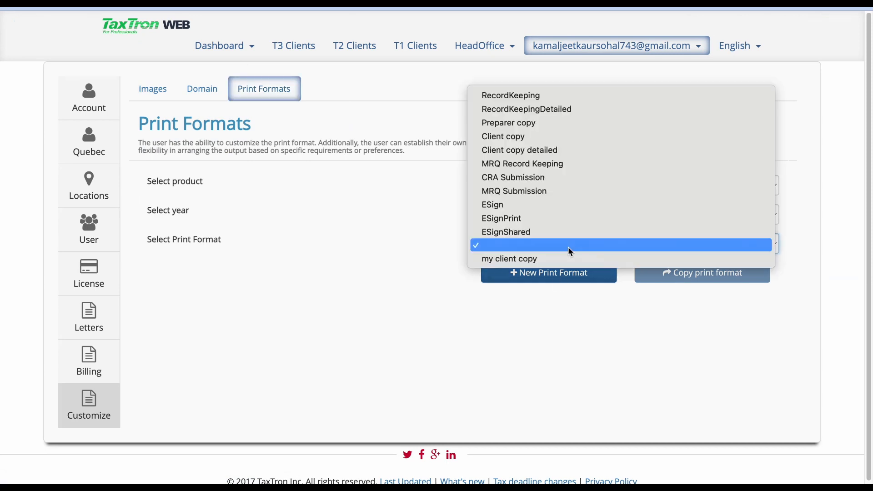
pyautogui.click(547, 263)
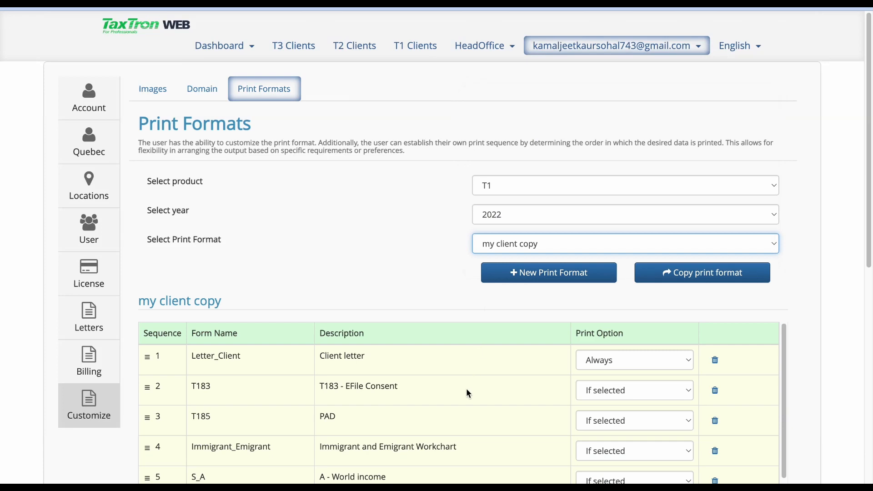
pyautogui.scroll(-20, 467, 390)
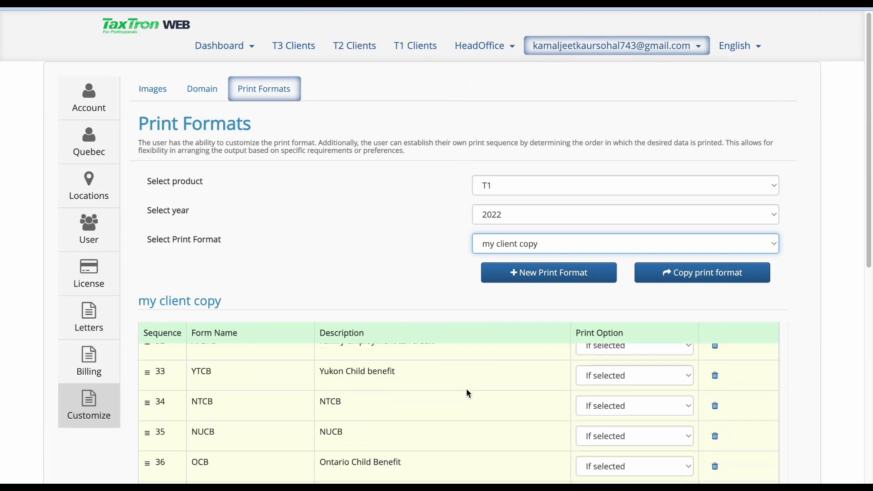
pyautogui.scroll(-10, 466, 390)
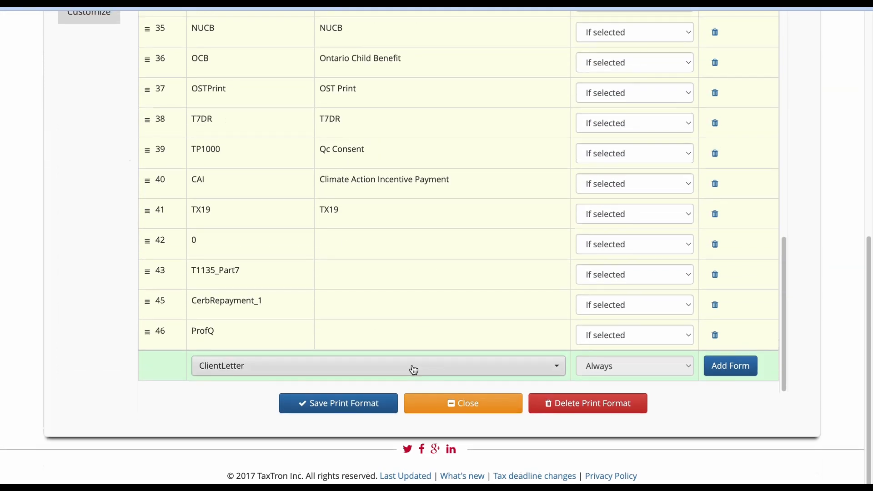
pyautogui.click(414, 370)
pyautogui.write('bill')
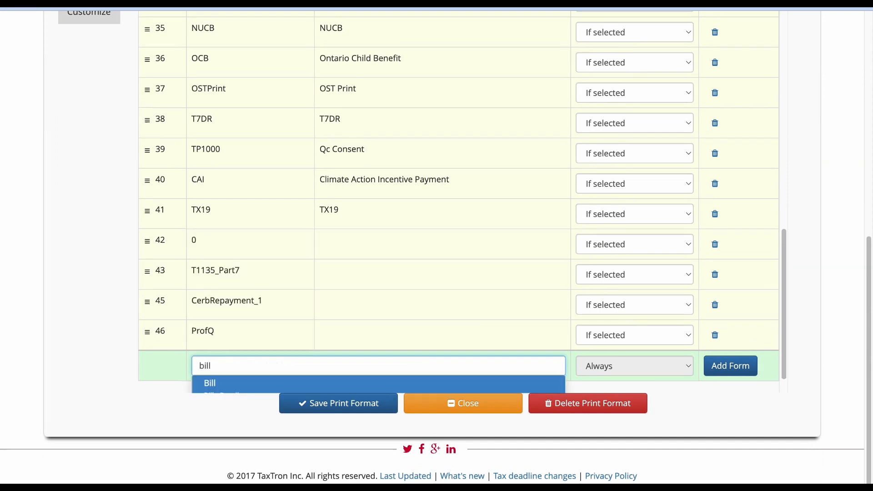
pyautogui.click(403, 385)
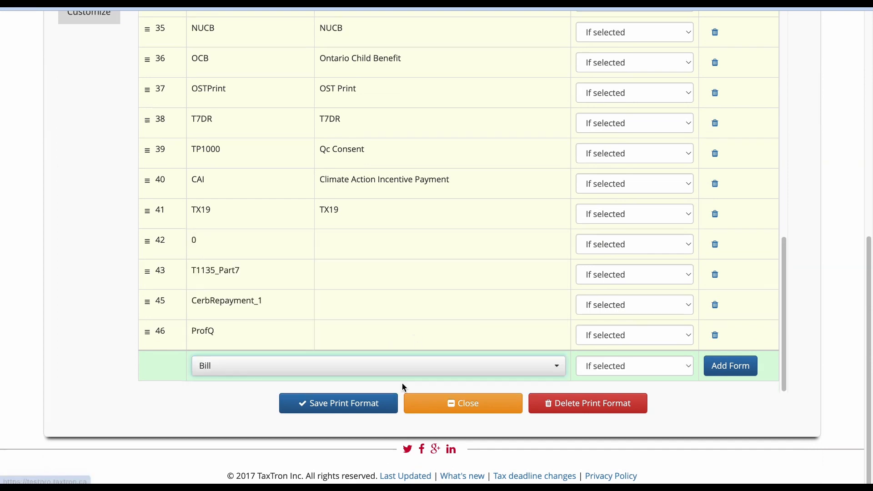
pyautogui.click(621, 367)
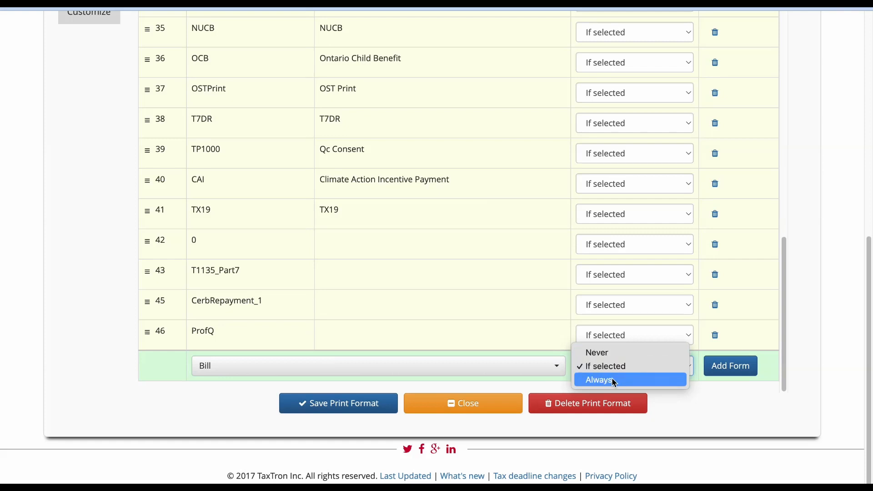
pyautogui.click(612, 380)
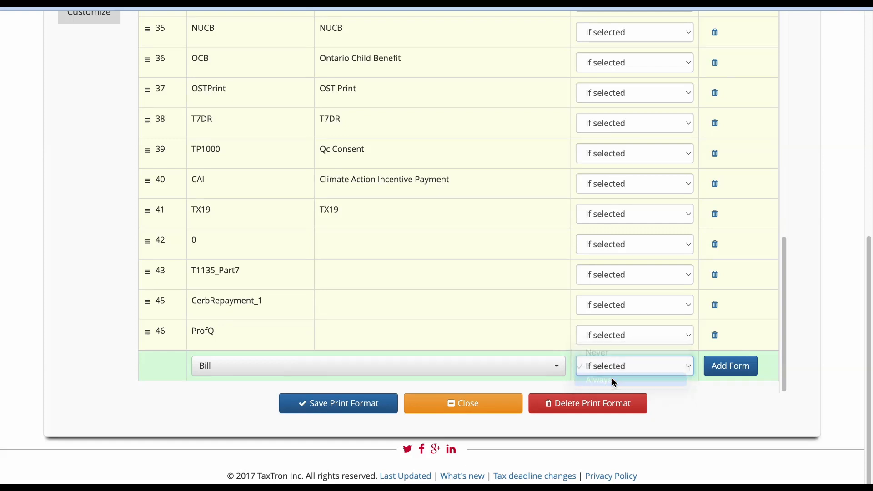
pyautogui.click(739, 371)
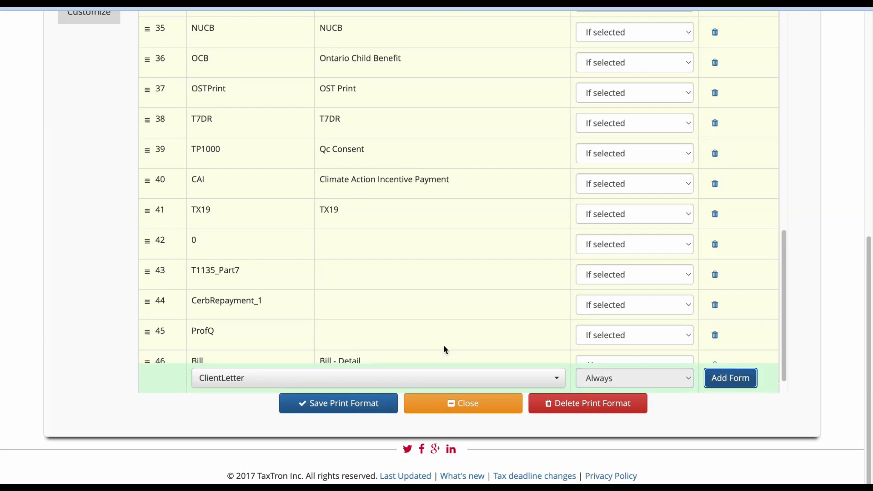
# Move the Bill form to the first position in the sequence and save the print format.
pyautogui.scroll(-1, 257, 323)
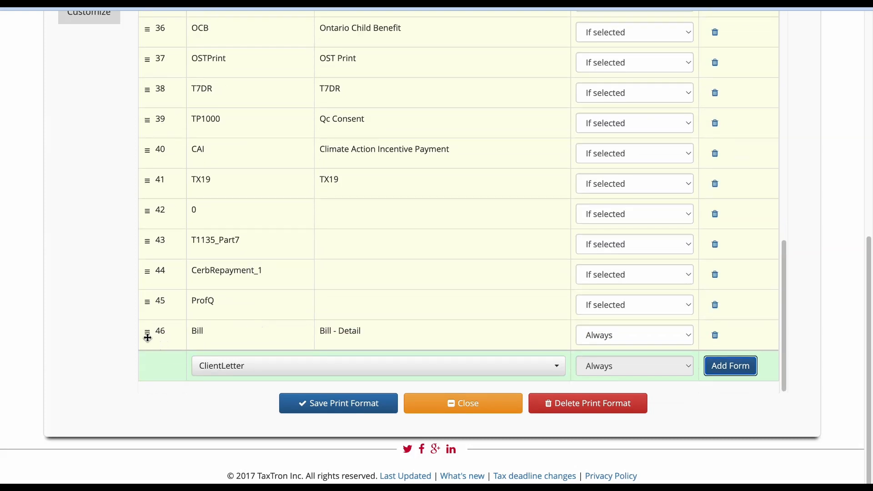
pyautogui.moveTo(147, 337); pyautogui.dragTo(238, 363)
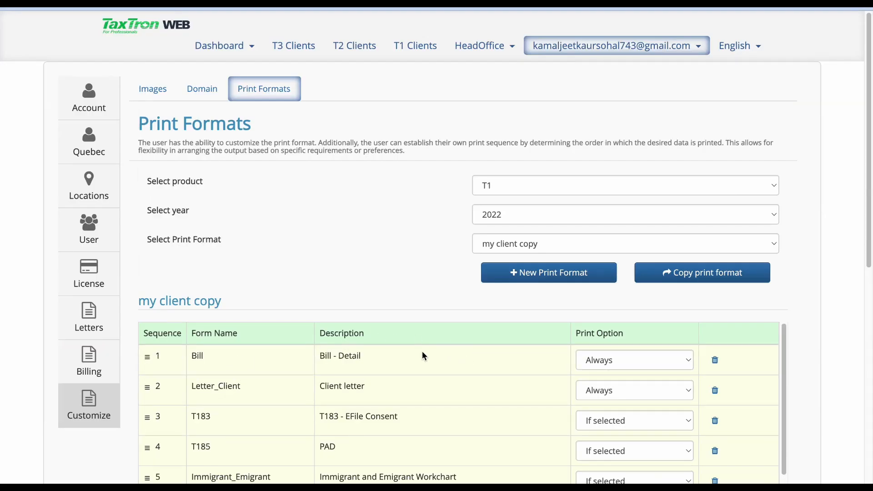
pyautogui.scroll(-9, 856, 352)
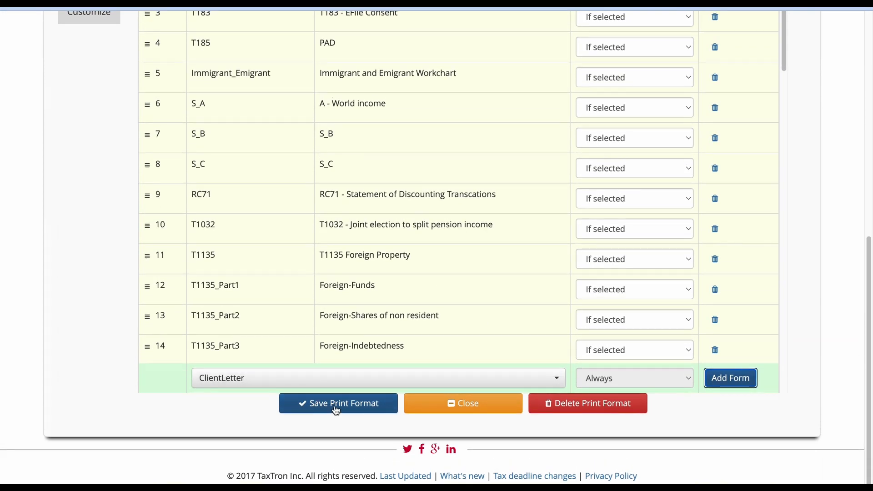
pyautogui.click(336, 410)
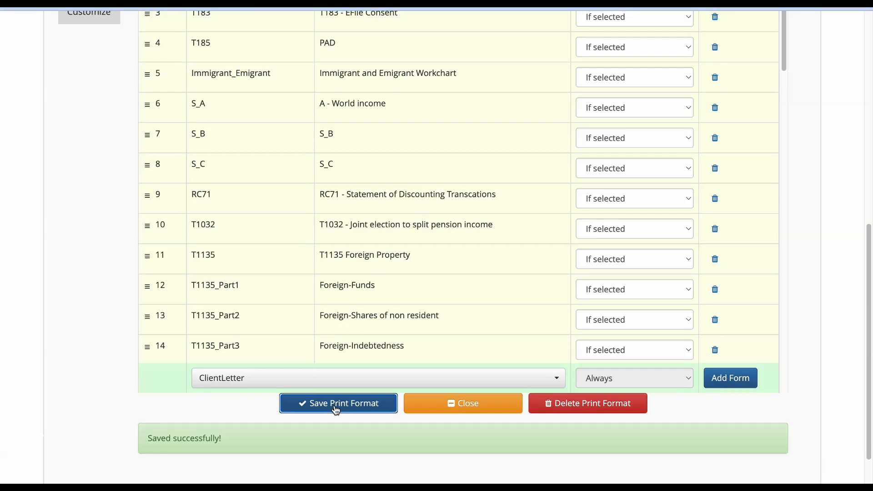
pyautogui.click(452, 404)
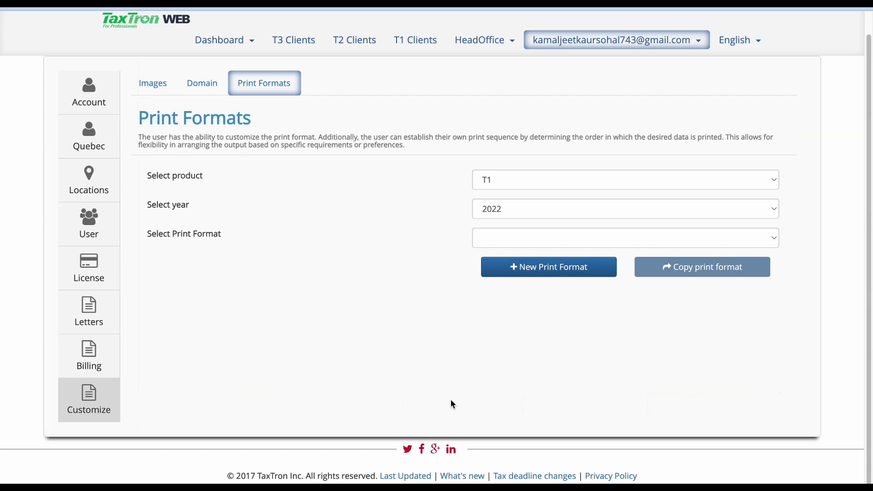
# Open the sample client's 2022 T1 return and print it using the my client copy format from Your Records.
pyautogui.click(414, 46)
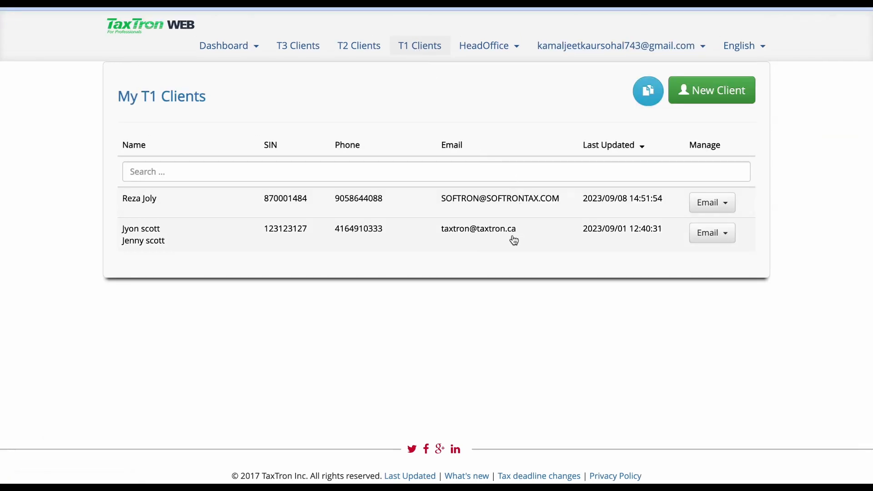
pyautogui.click(513, 239)
pyautogui.click(614, 315)
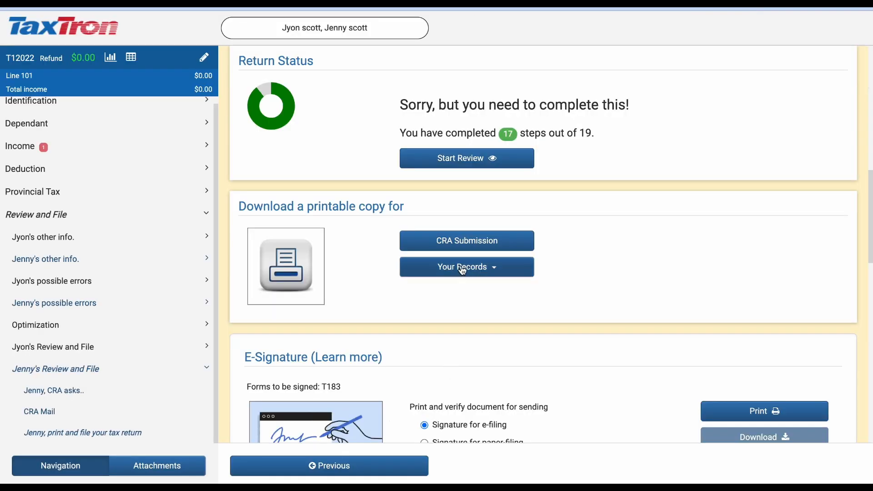
pyautogui.click(455, 272)
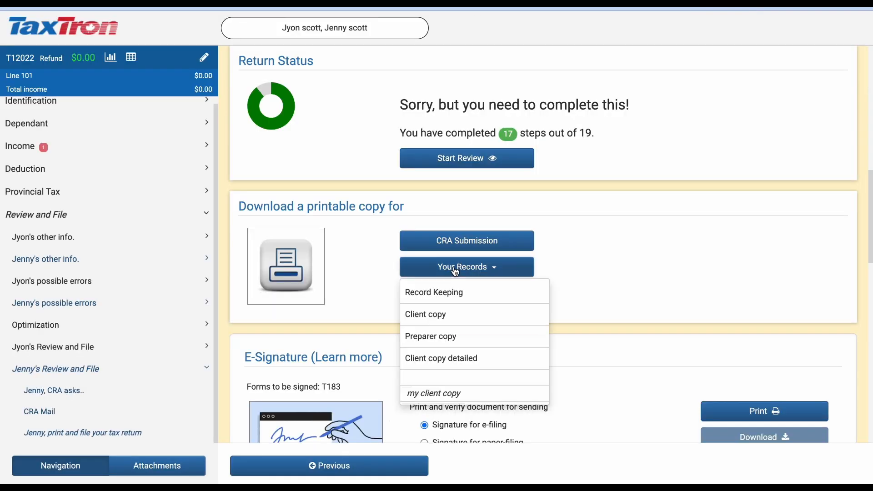
pyautogui.click(440, 395)
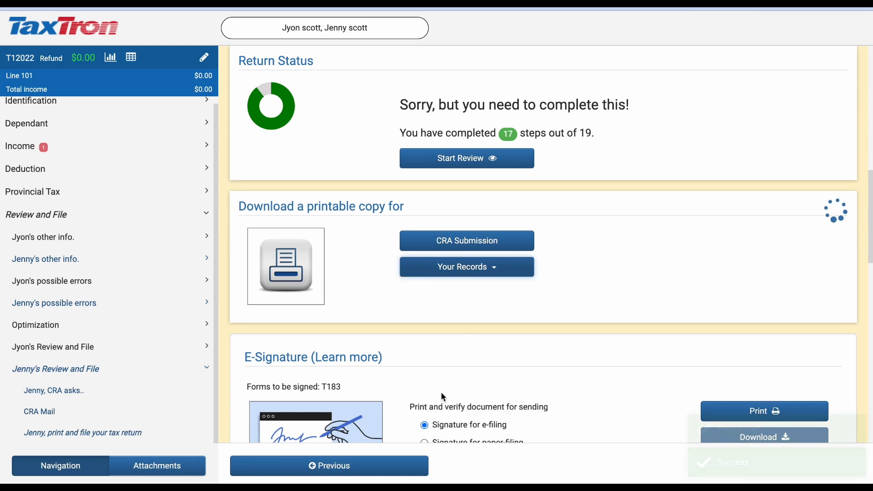
# Open the generated client copy PDF and browse through its pages.
pyautogui.click(784, 24)
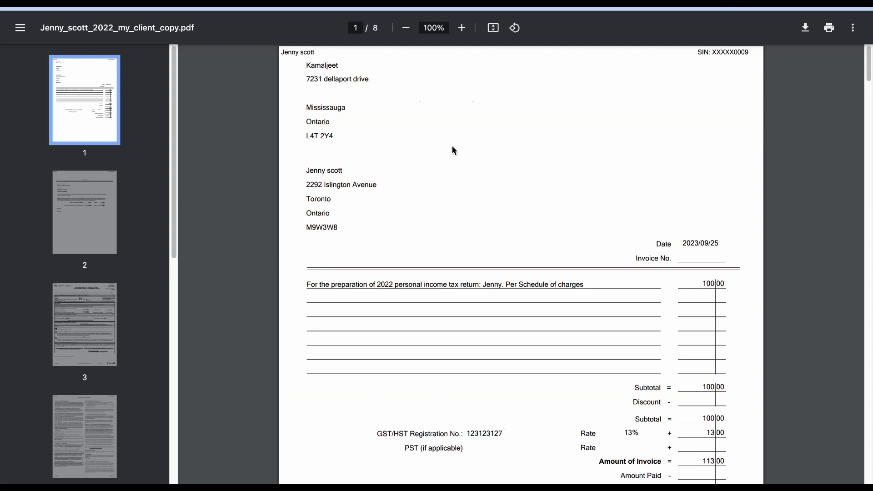
pyautogui.click(64, 211)
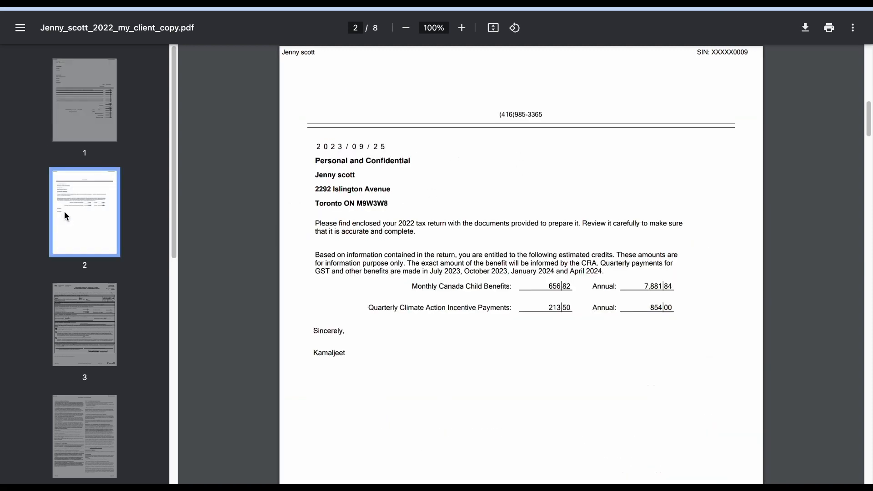
pyautogui.click(71, 302)
pyautogui.click(85, 422)
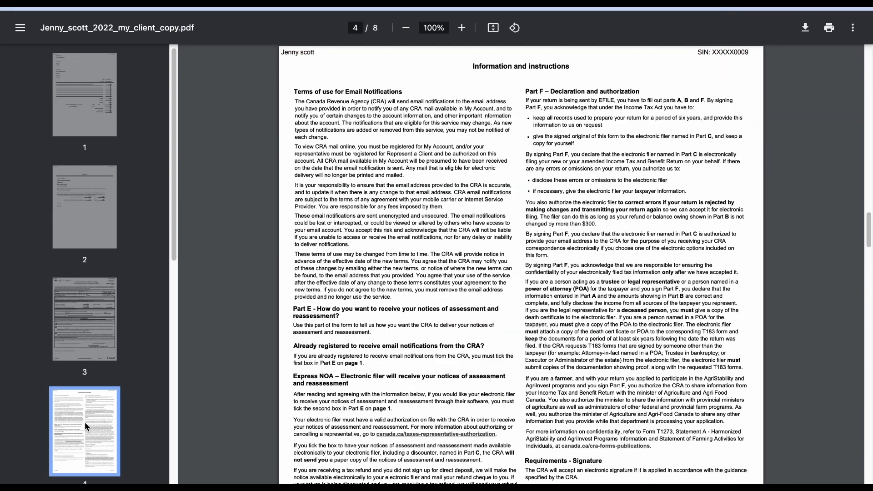
pyautogui.click(78, 111)
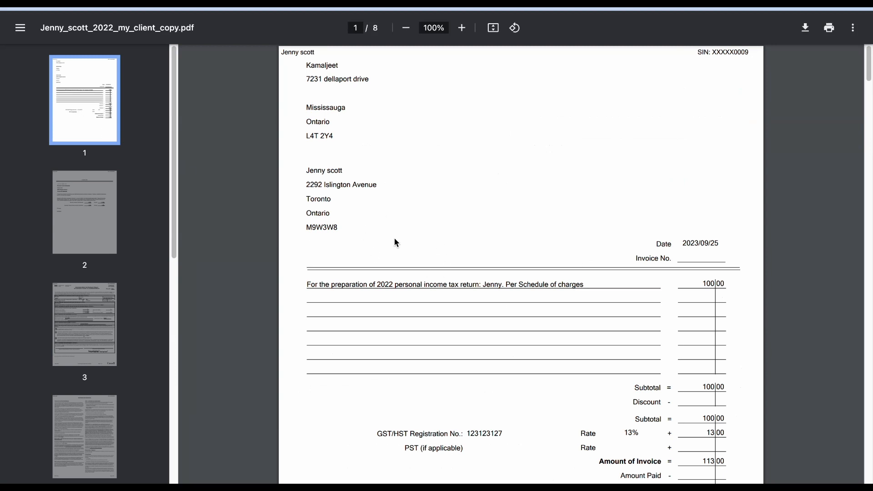
# Go to the profile's print format customization and create a new T1 2022 print format named Taxtron.
pyautogui.click(229, 4)
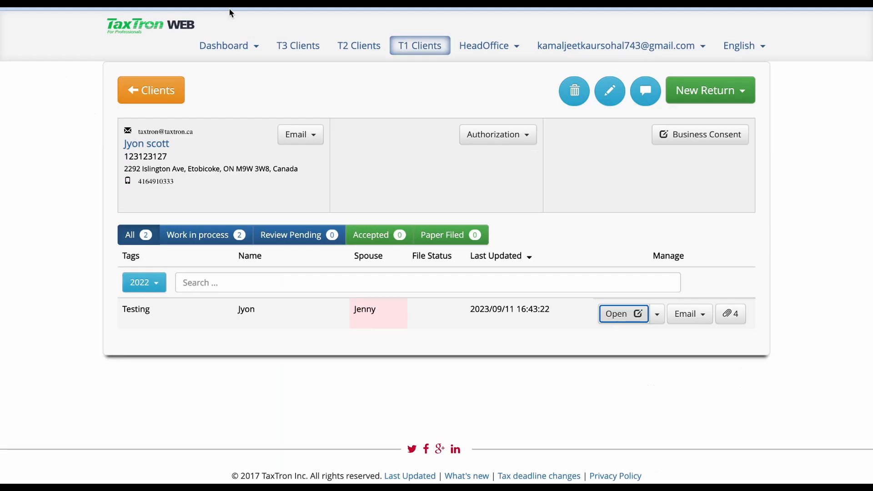
pyautogui.click(541, 46)
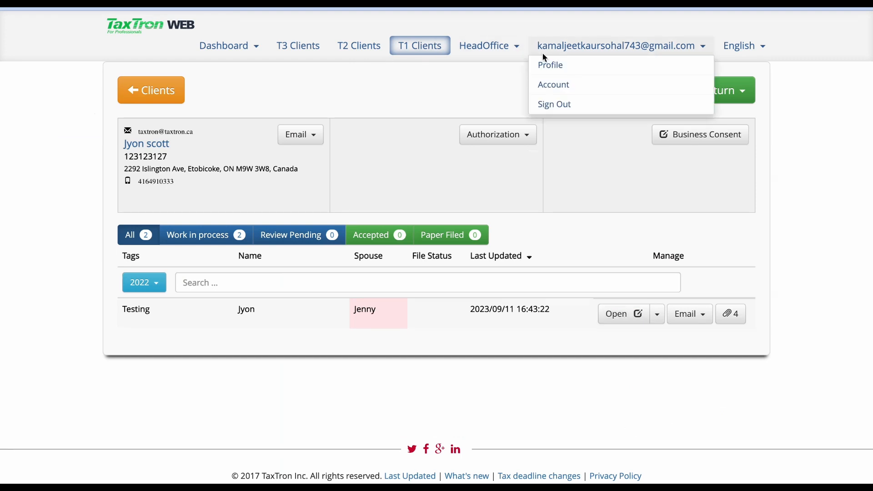
pyautogui.click(543, 66)
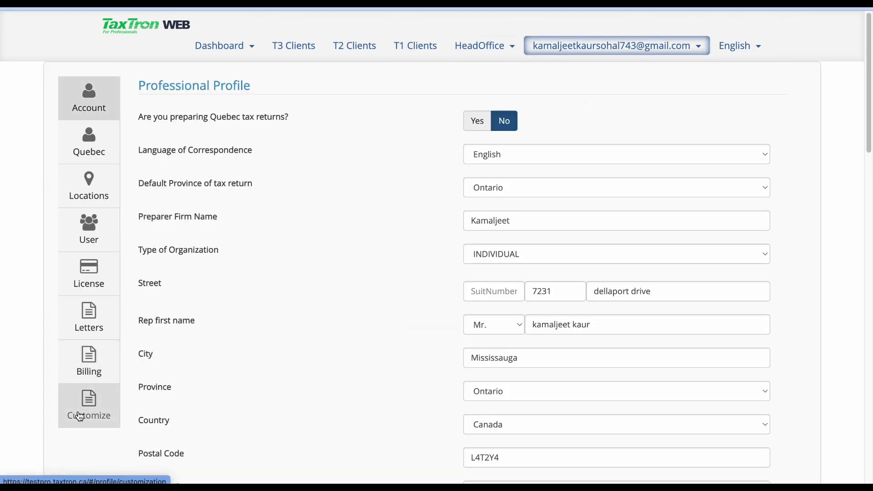
pyautogui.click(87, 409)
pyautogui.click(281, 95)
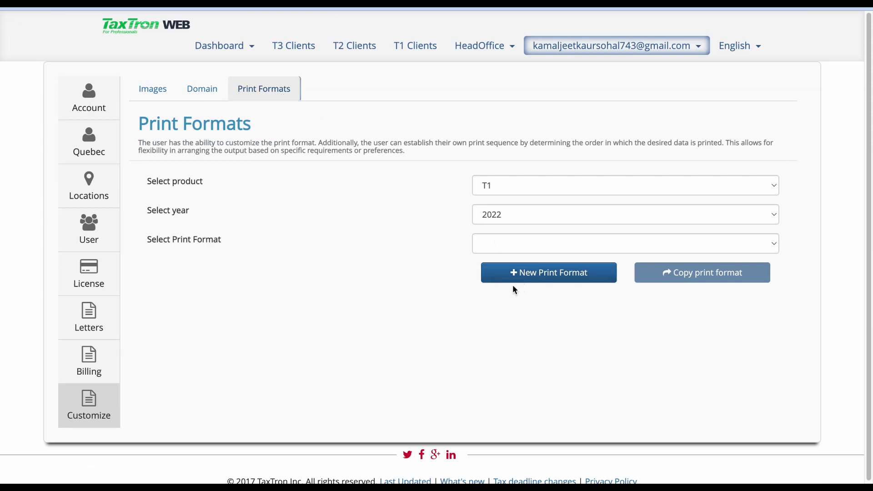
pyautogui.click(541, 277)
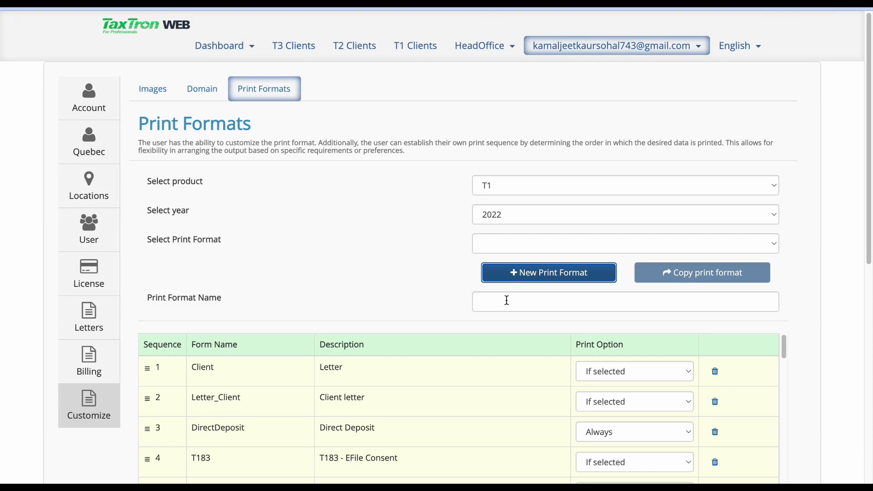
pyautogui.click(506, 301)
pyautogui.write('Taxtr')
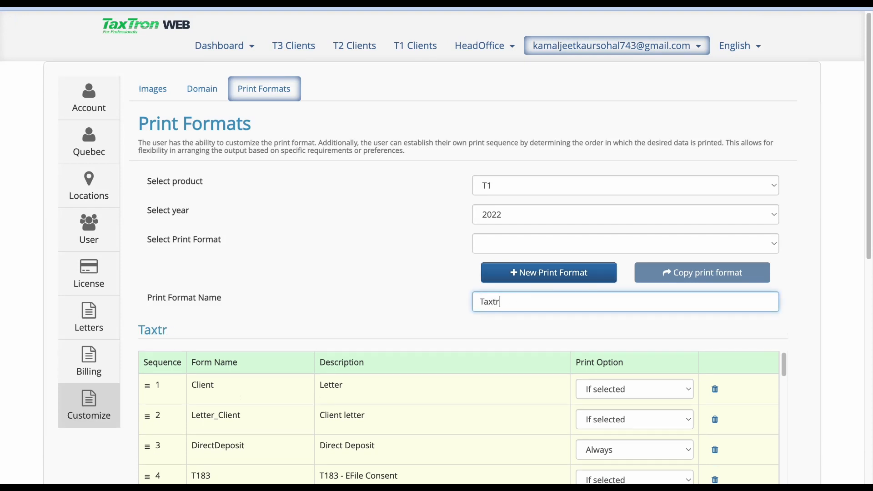
pyautogui.write('on')
pyautogui.click(613, 329)
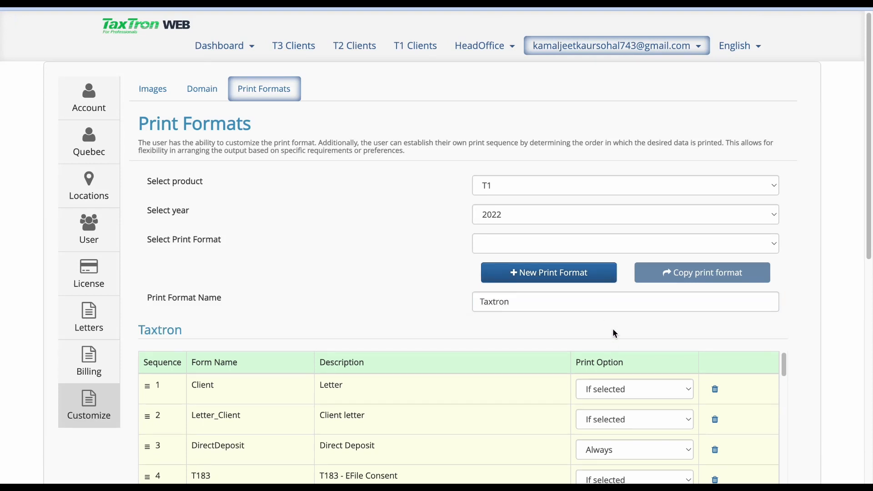
# Add the NS479 form to the Taxtron print format with print option Always.
pyautogui.scroll(-2, 612, 328)
pyautogui.scroll(-2, 613, 328)
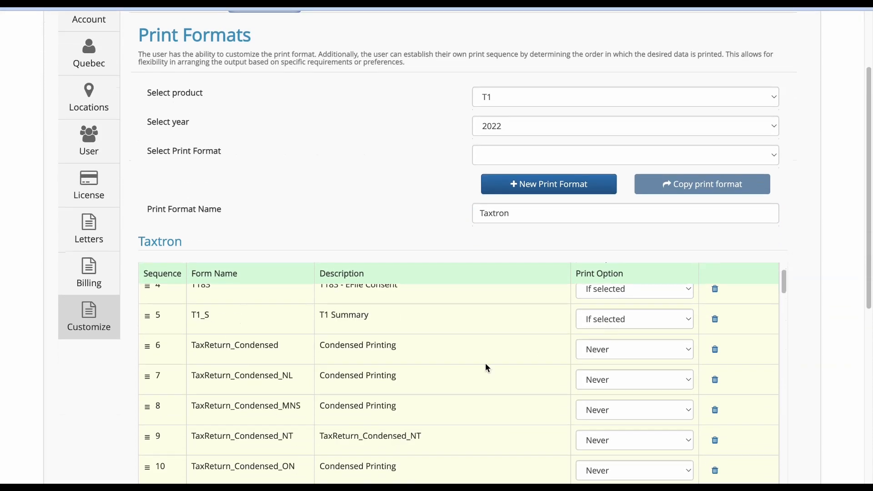
pyautogui.scroll(-5, 346, 422)
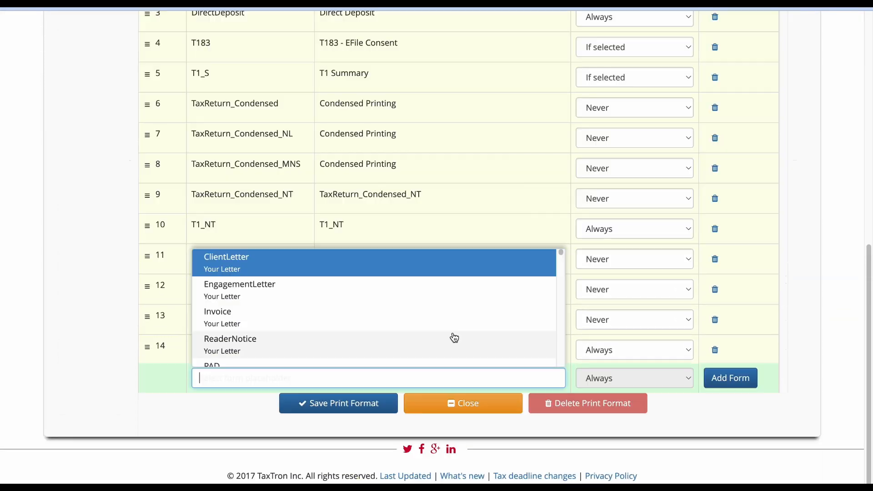
pyautogui.scroll(-1, 453, 335)
pyautogui.scroll(-8, 454, 337)
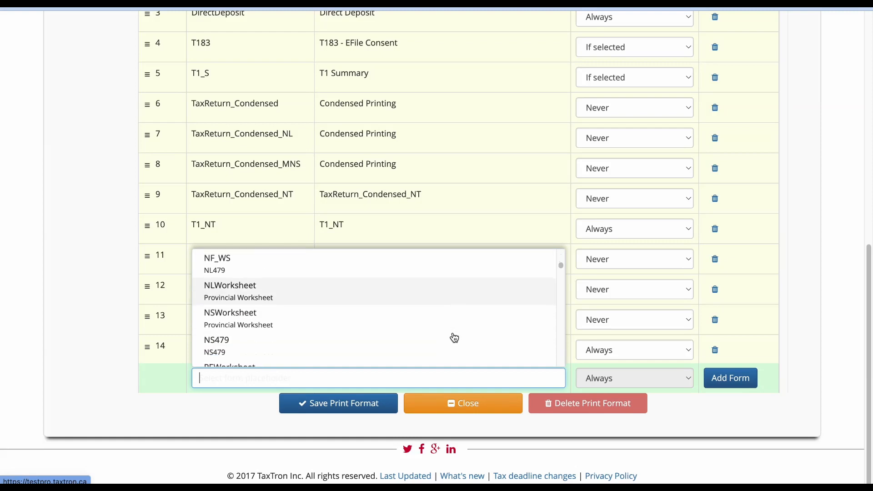
pyautogui.click(447, 294)
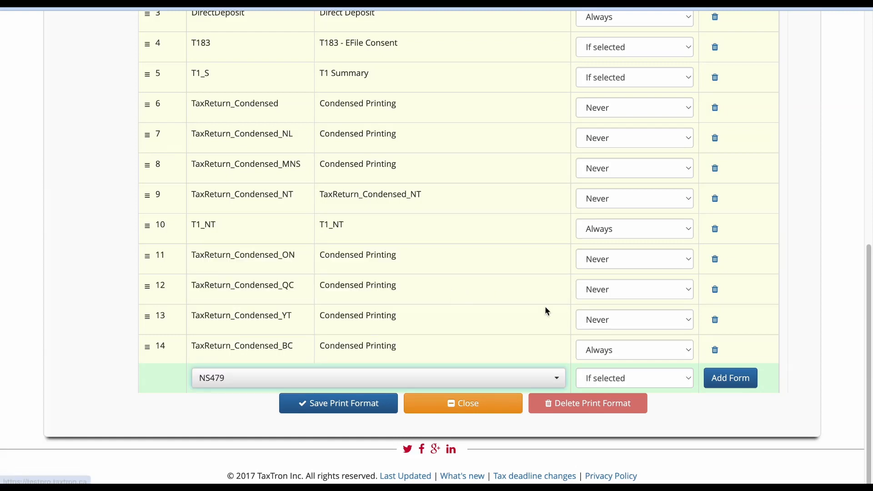
pyautogui.click(609, 386)
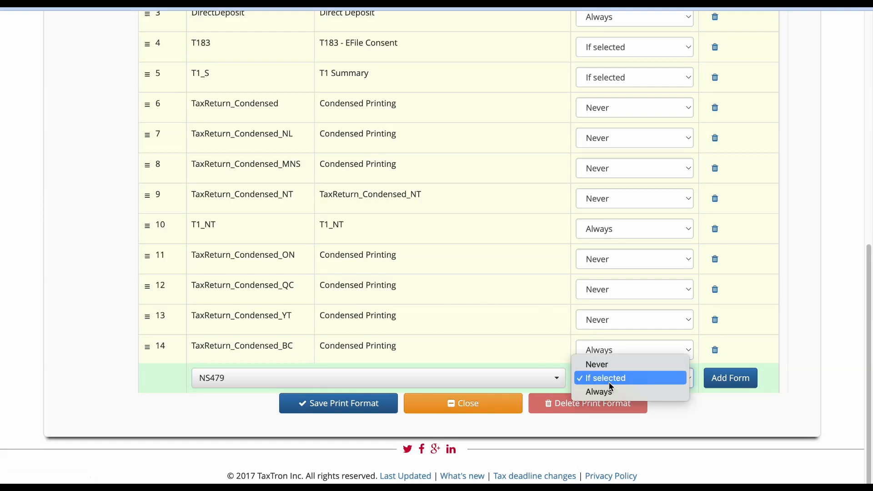
pyautogui.click(610, 393)
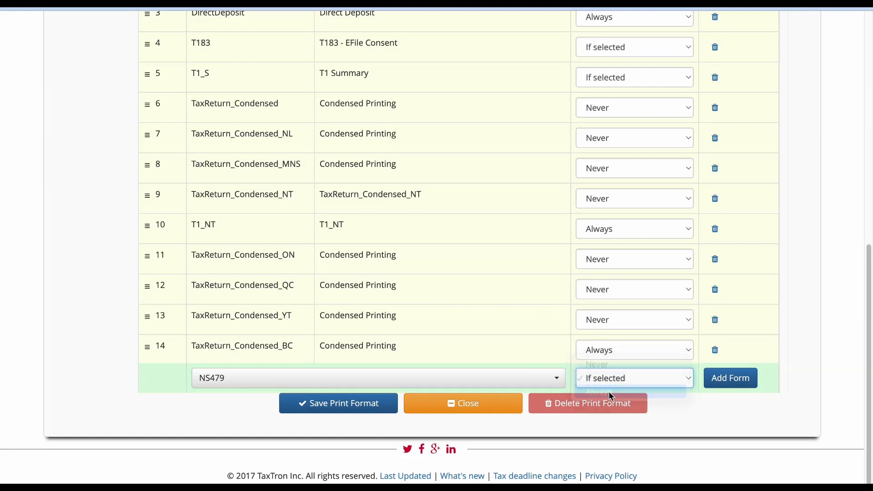
pyautogui.click(738, 388)
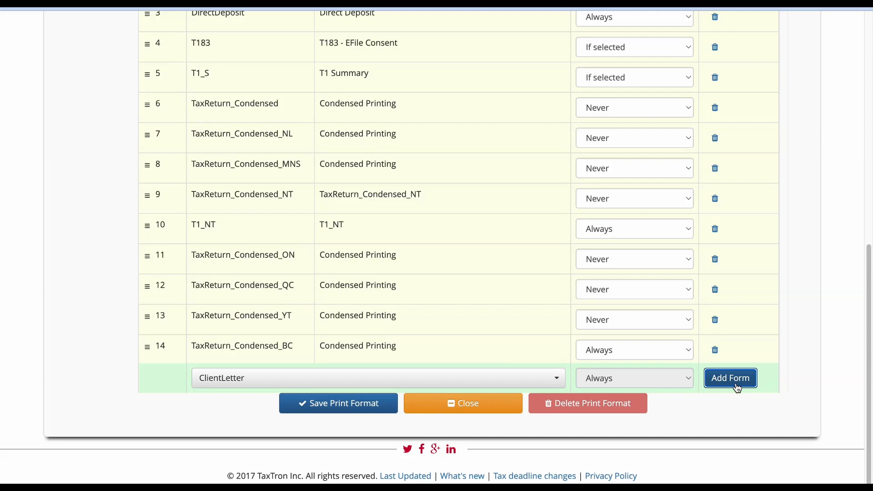
# Move the YT479 Yukon Credits form up to sequence 55, then save and close the print format.
pyautogui.scroll(-20, 392, 341)
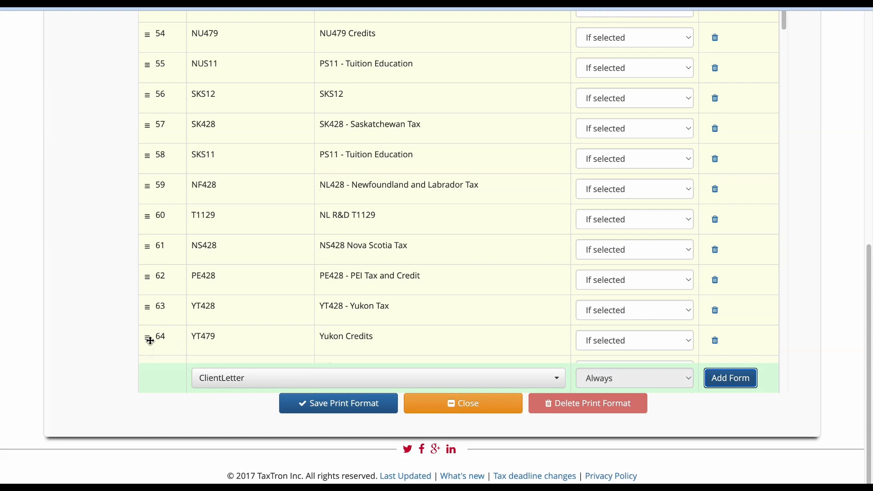
pyautogui.moveTo(150, 341); pyautogui.dragTo(174, 130)
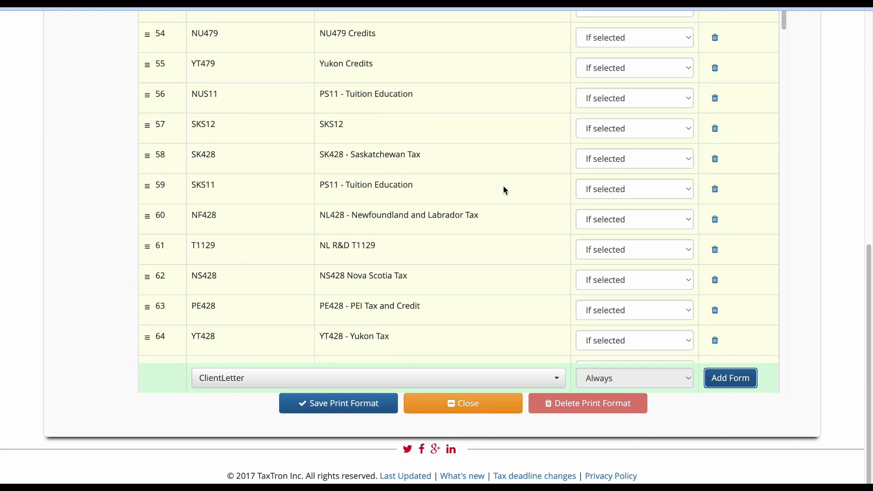
pyautogui.click(344, 414)
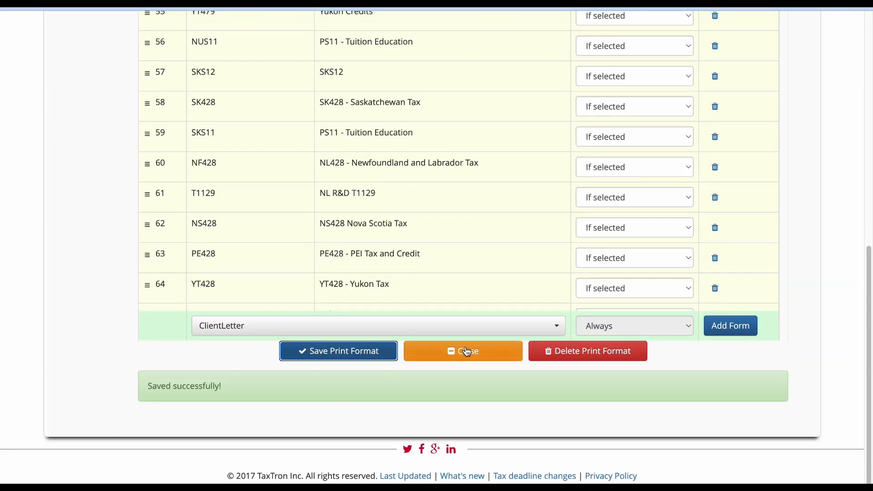
pyautogui.click(444, 354)
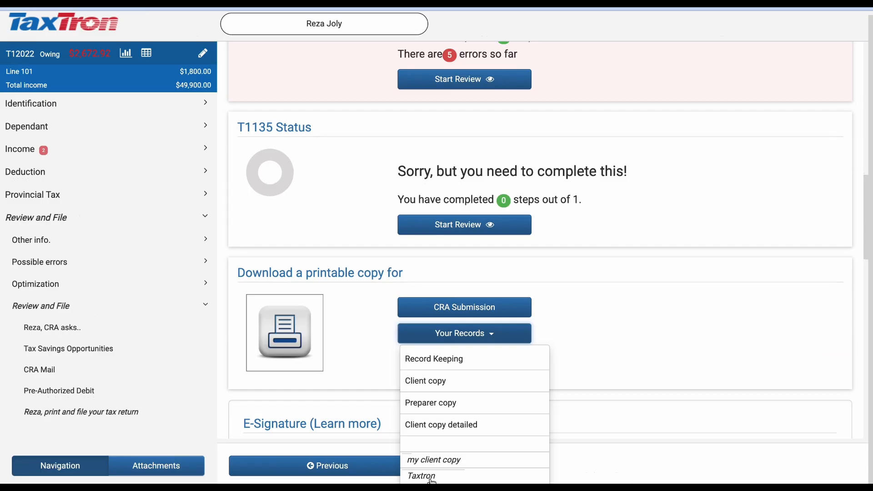
# Open the downloaded Taxtron PDF of the client's 2022 return and browse through its pages.
pyautogui.click(431, 478)
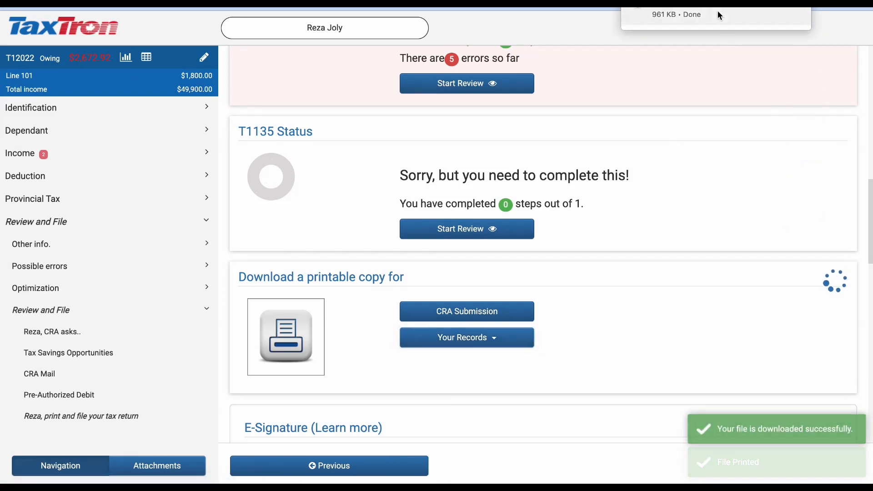
pyautogui.click(716, 10)
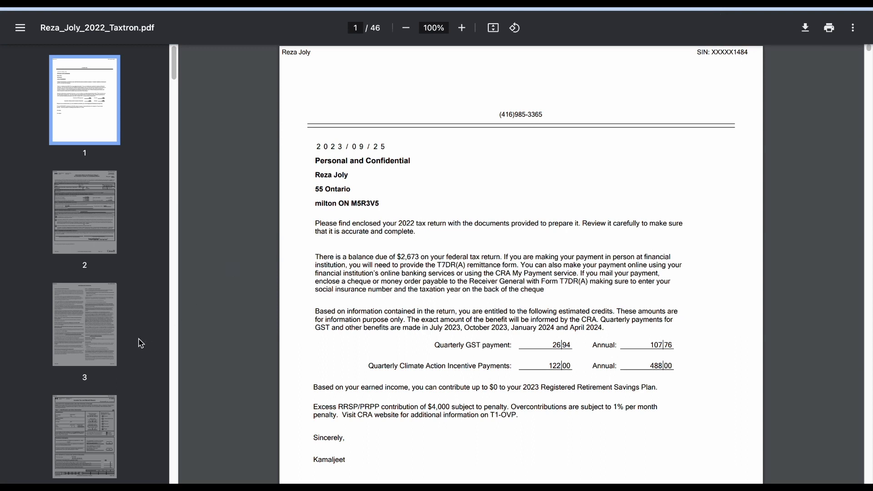
pyautogui.scroll(-8, 141, 343)
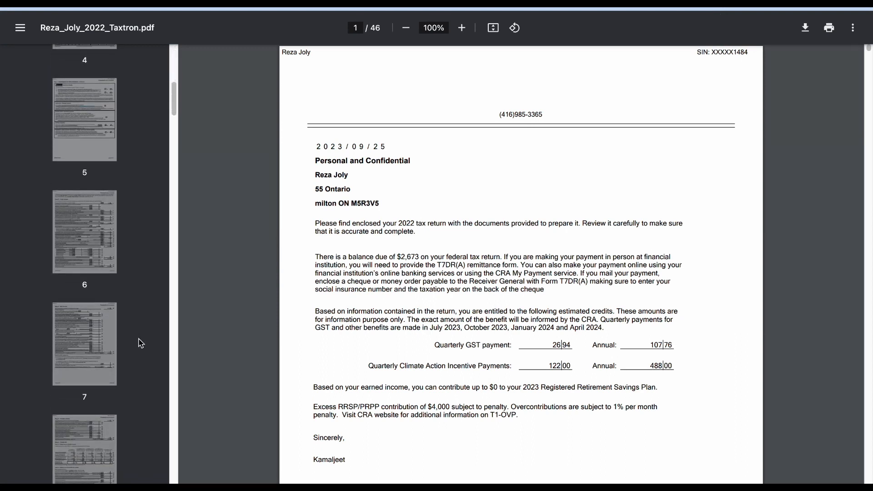
pyautogui.scroll(-6, 95, 367)
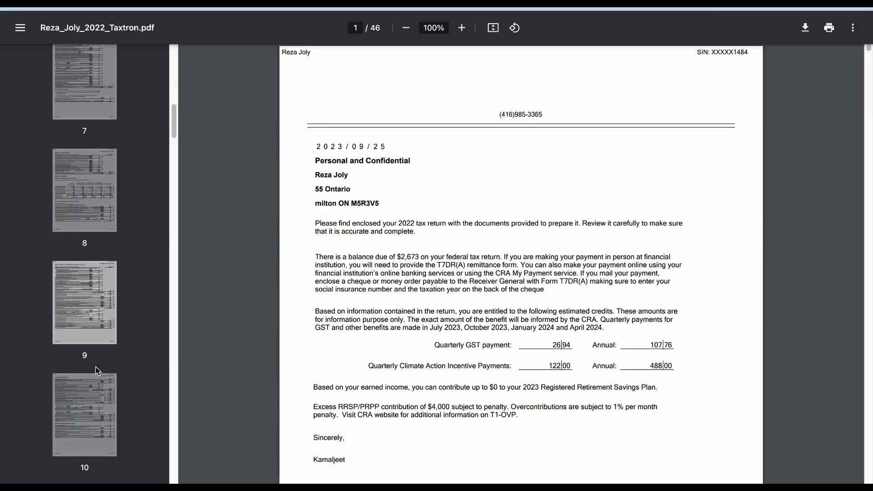
pyautogui.click(94, 309)
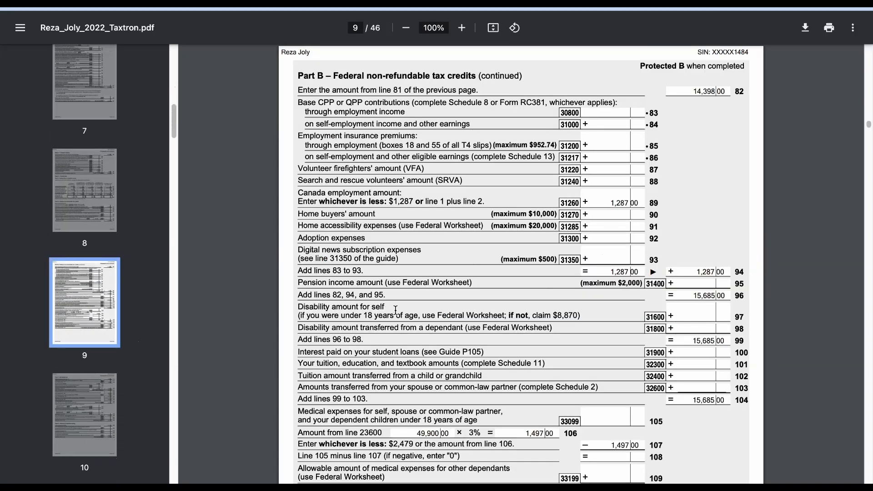
pyautogui.scroll(-20, 395, 310)
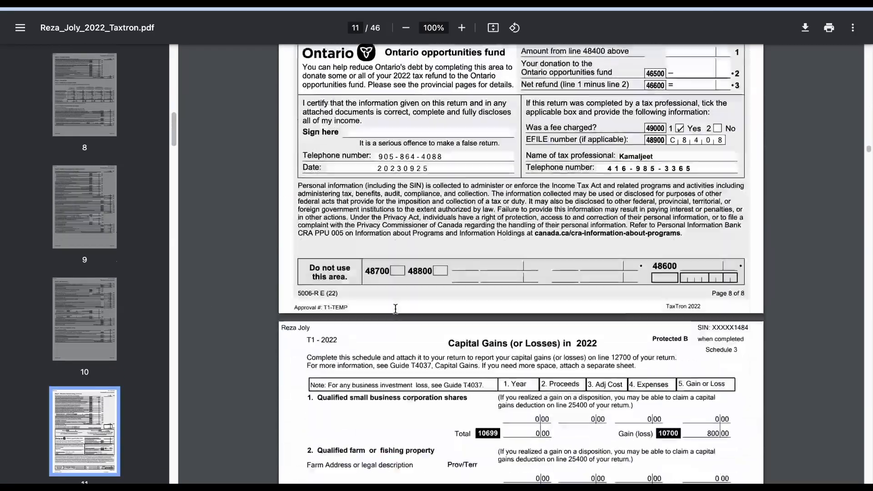
pyautogui.scroll(-10, 396, 308)
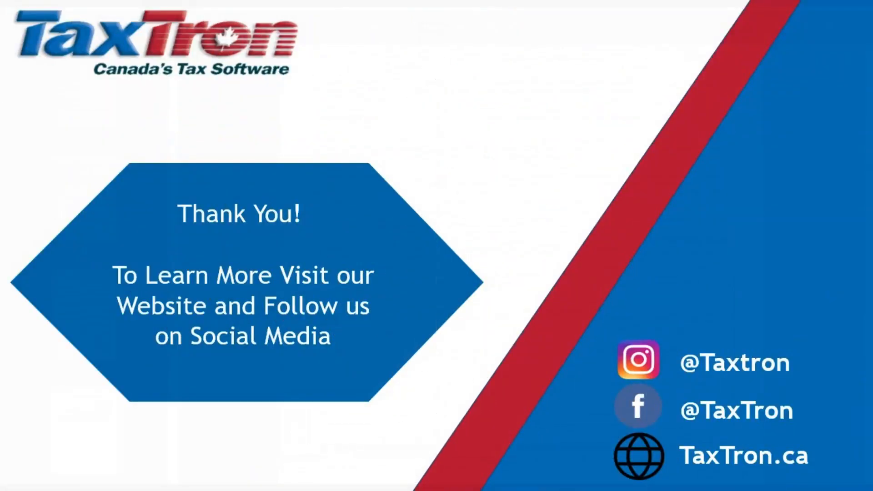